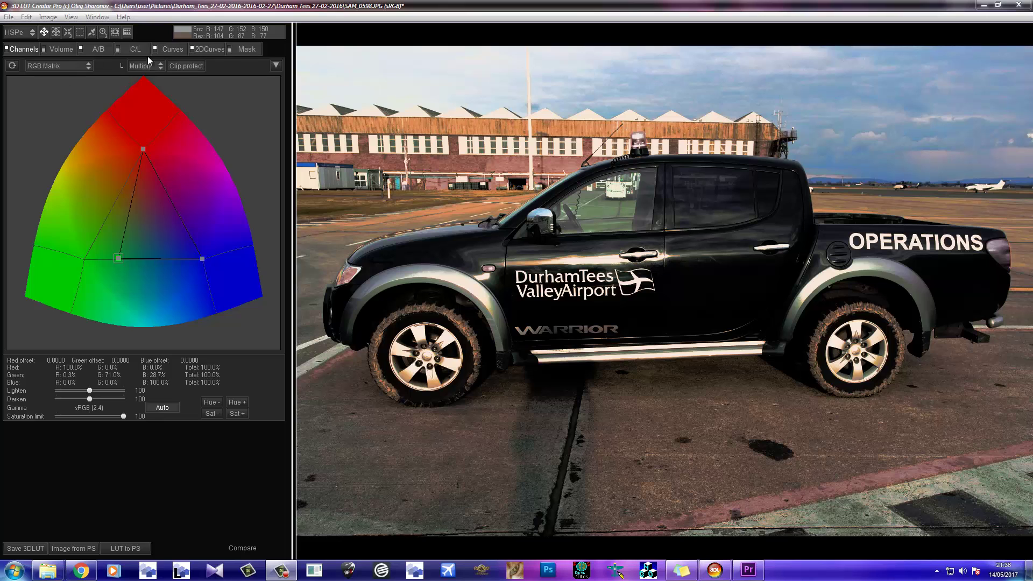
# Step: Review the Volume, A/B and Curves settings of the truck photo's grade and compare it with the original
pyautogui.click(62, 49)
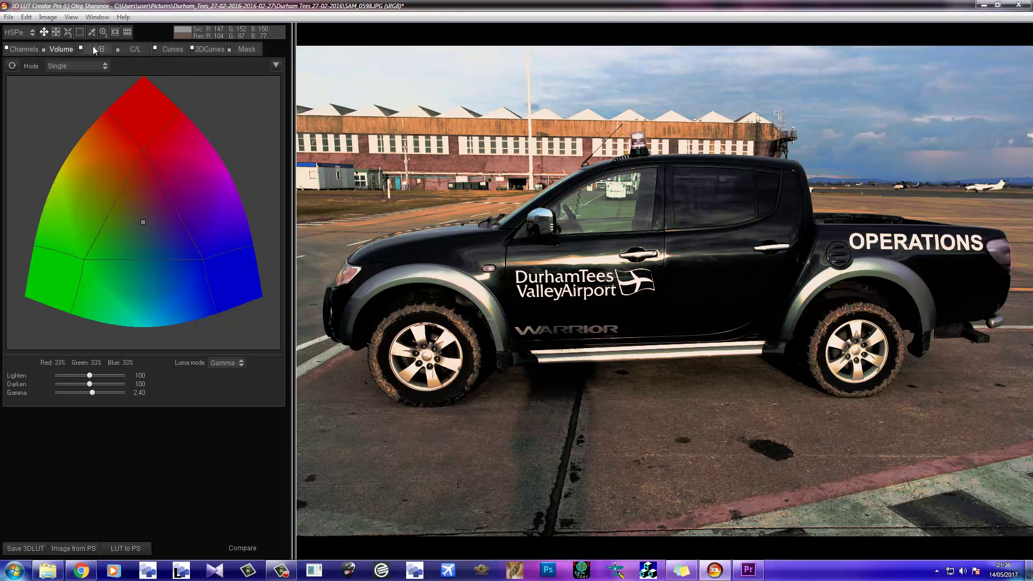
pyautogui.click(94, 47)
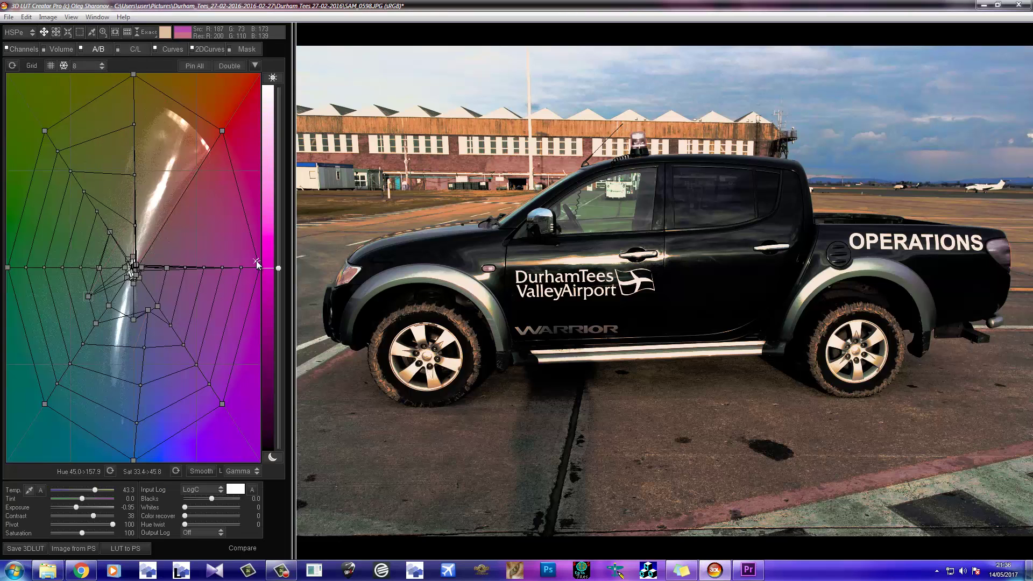
pyautogui.click(171, 48)
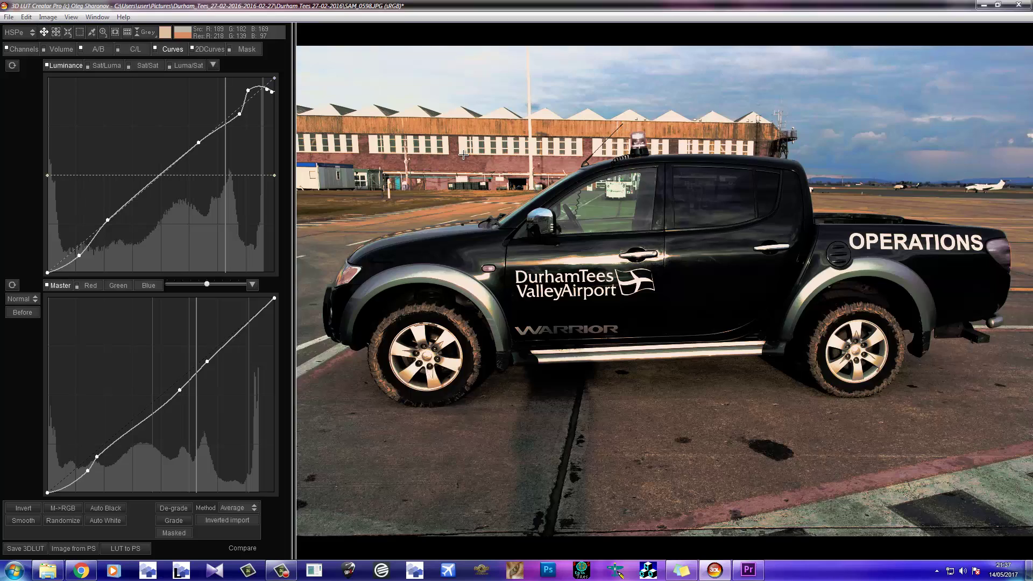
pyautogui.press('space')
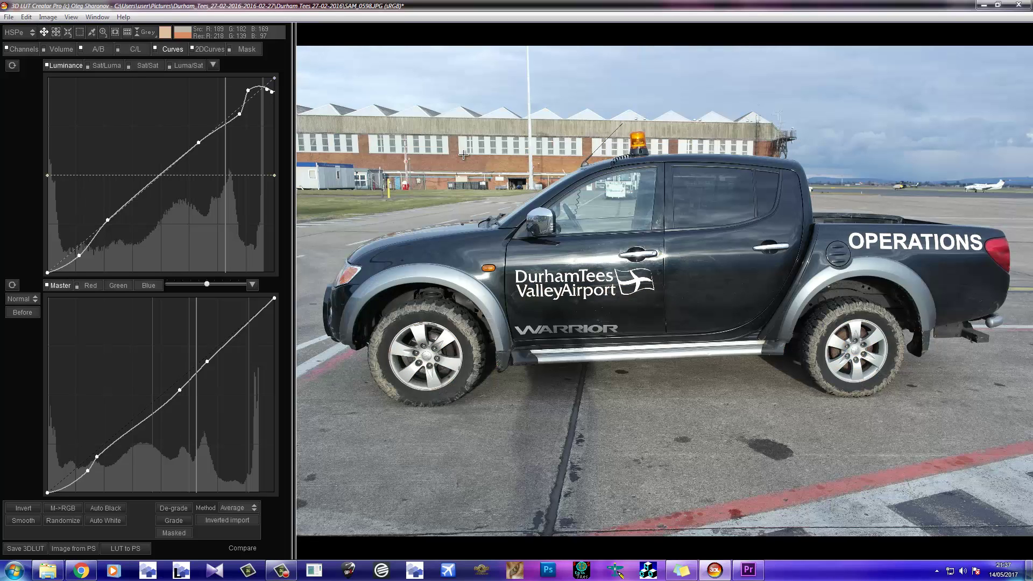
# Step: Switch to Adobe Premiere Pro, cancel its pending media import, and return to 3D LUT Creator
pyautogui.hotkey('alt', 'Tab')
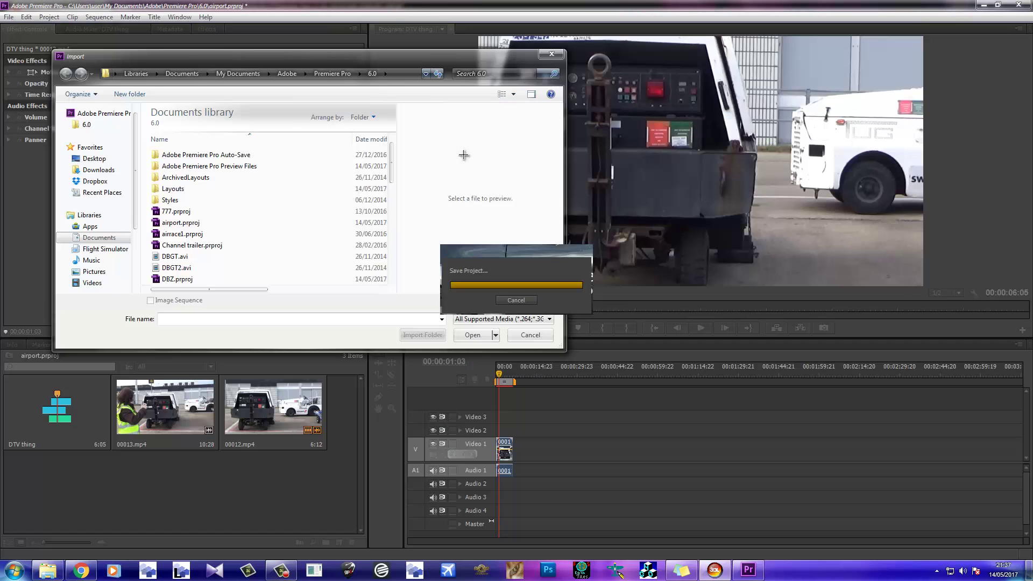
pyautogui.click(526, 335)
pyautogui.click(714, 570)
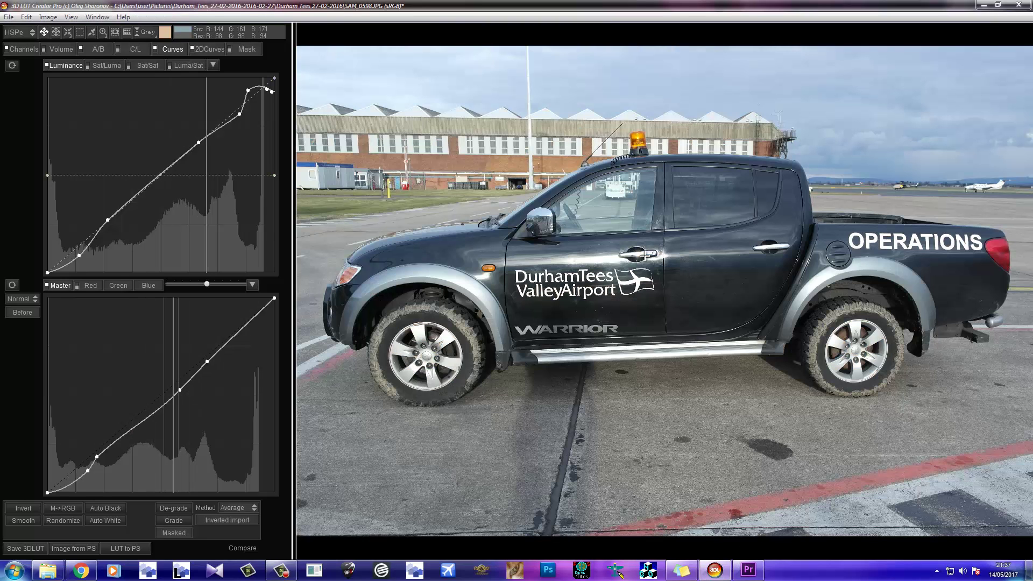
pyautogui.moveTo(646, 254)
pyautogui.mouseDown()
pyautogui.moveTo(693, 275)
pyautogui.moveTo(650, 251)
pyautogui.mouseUp()
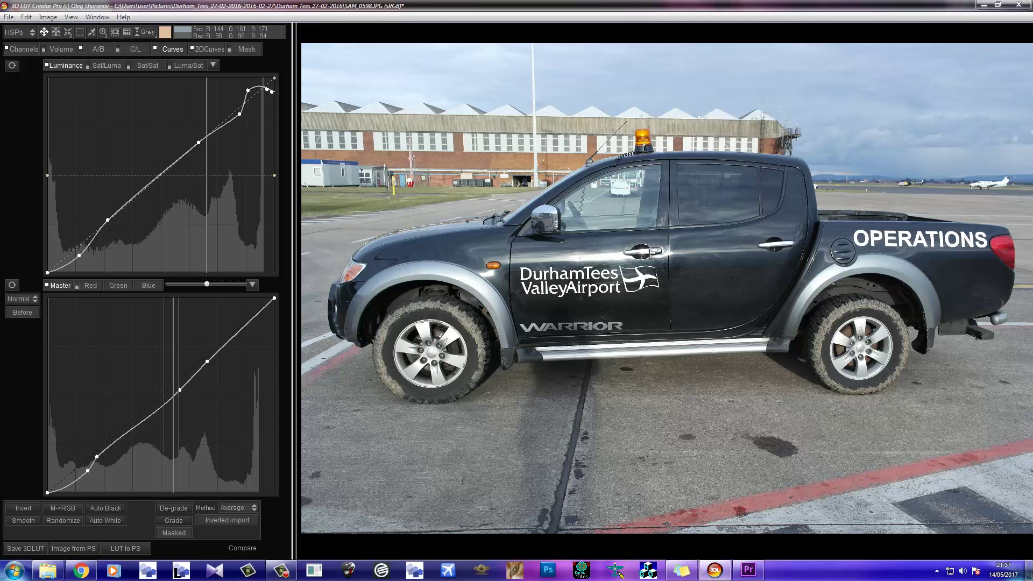
pyautogui.moveTo(651, 252); pyautogui.dragTo(670, 260)
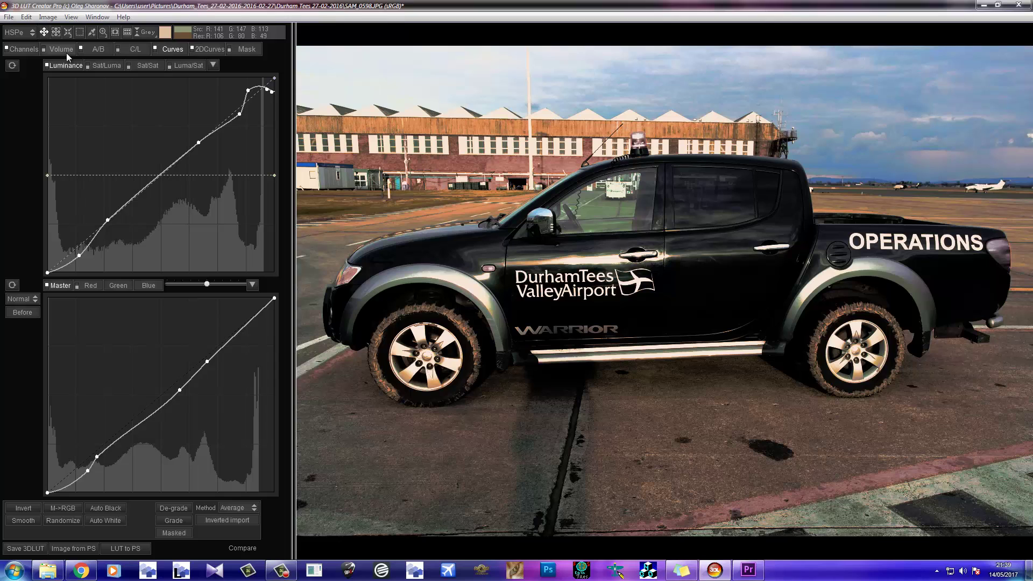
# Step: Try lowering the photo's Blacks to -16.0 in the A/B adjustments, and reset them to the default
pyautogui.click(102, 49)
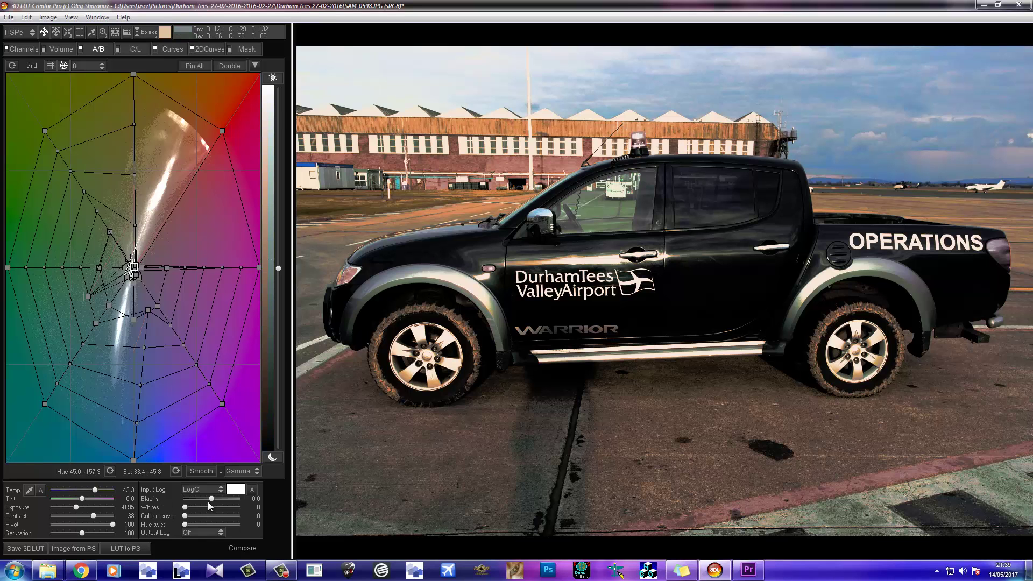
pyautogui.moveTo(214, 498)
pyautogui.mouseDown()
pyautogui.moveTo(250, 500)
pyautogui.moveTo(153, 499)
pyautogui.moveTo(208, 499)
pyautogui.mouseUp()
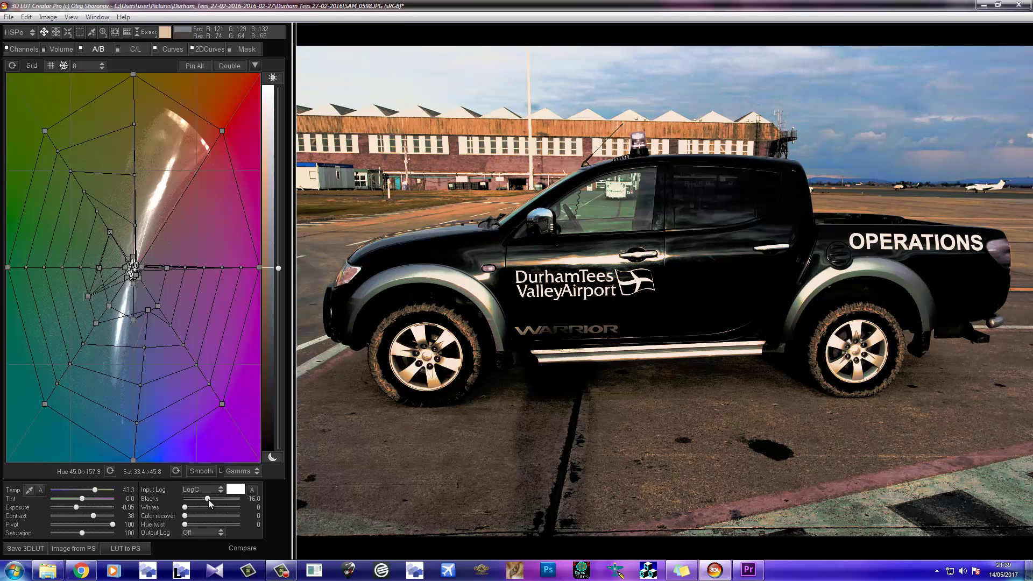
pyautogui.doubleClick(208, 499)
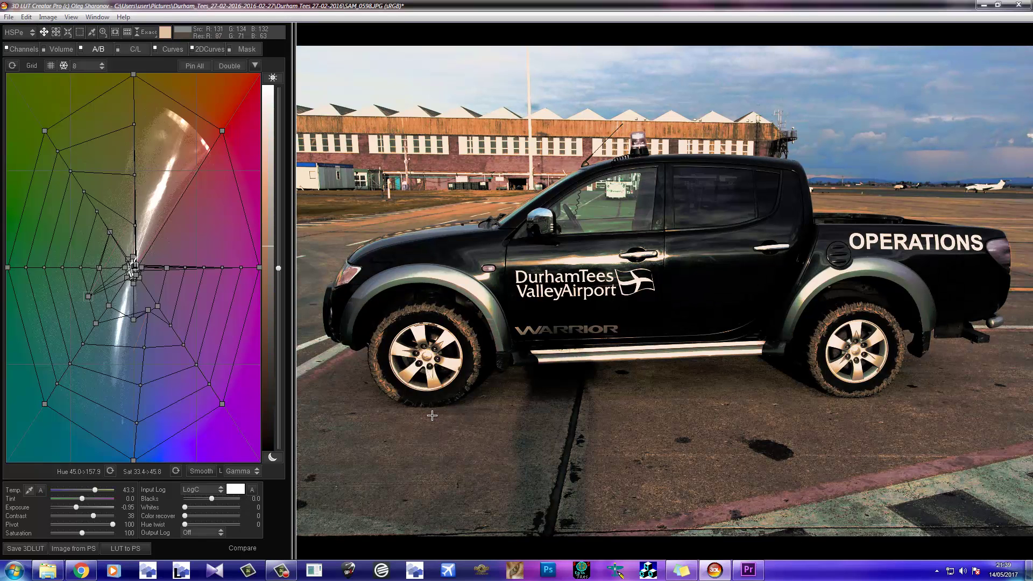
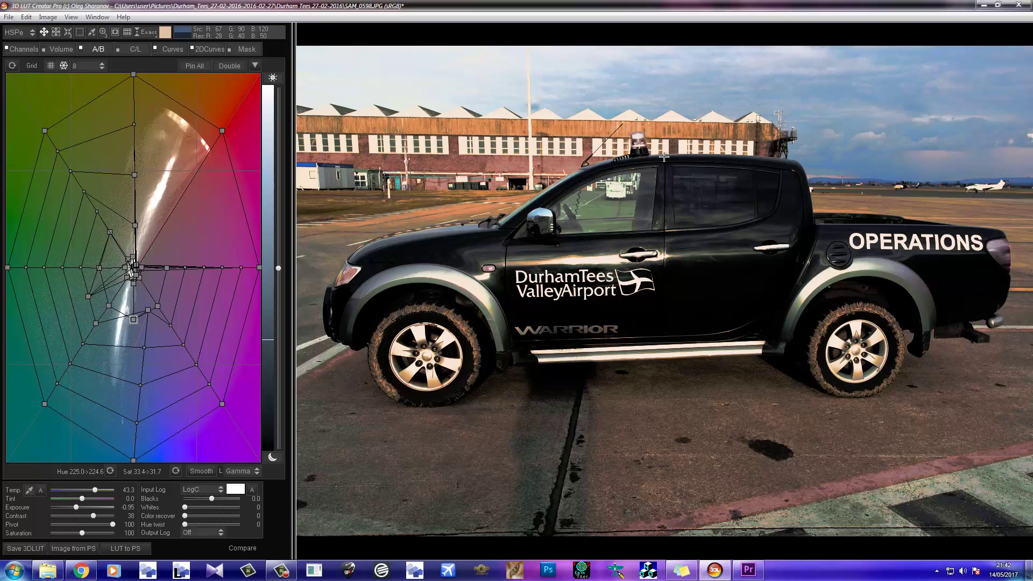
# Step: Select the A/B grid points matching image colours by marking rectangular areas over the truck, the sky and the horizon
pyautogui.click(80, 35)
pyautogui.moveTo(449, 122); pyautogui.dragTo(786, 366)
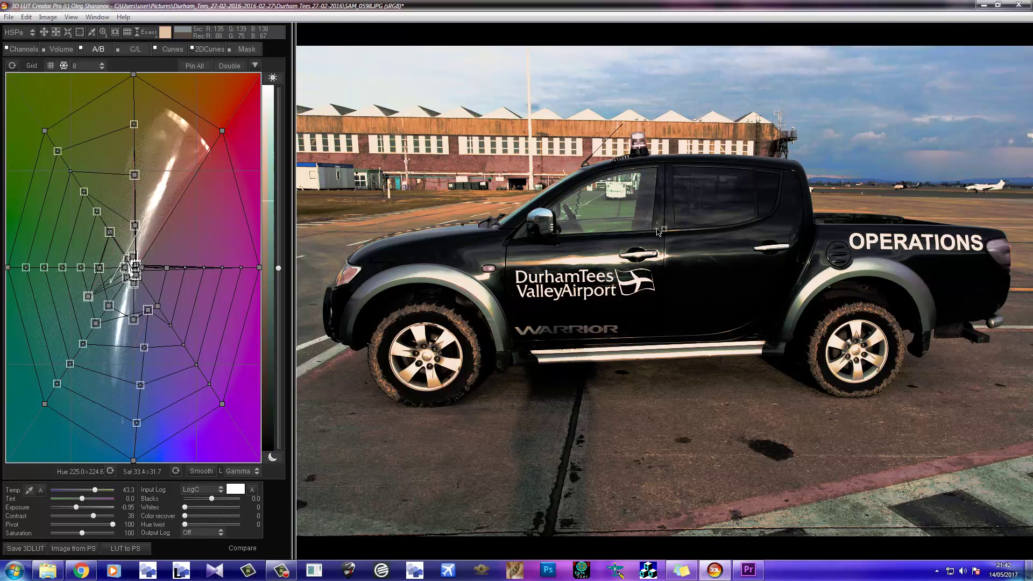
pyautogui.click(953, 111)
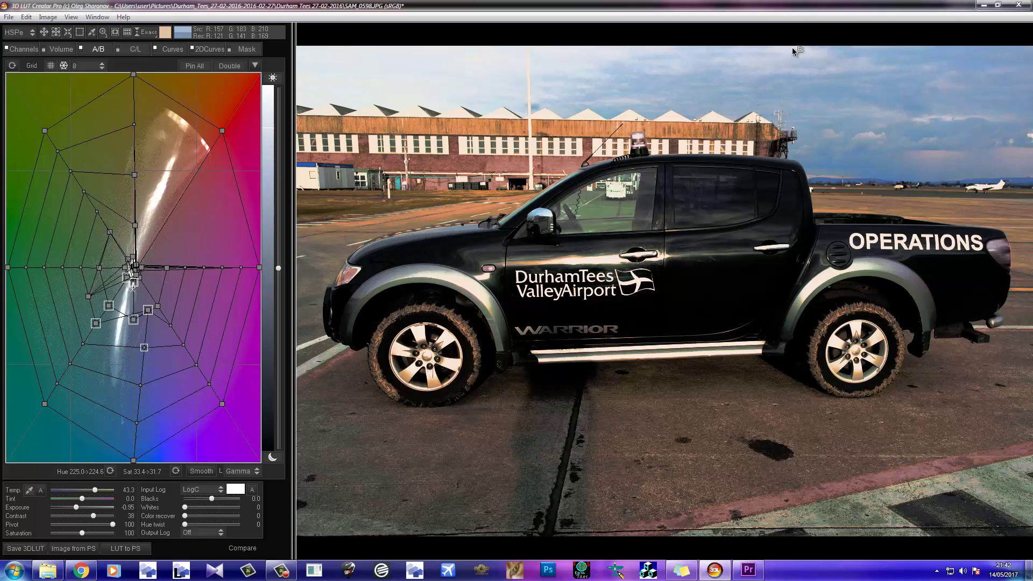
pyautogui.moveTo(792, 47); pyautogui.dragTo(1010, 156)
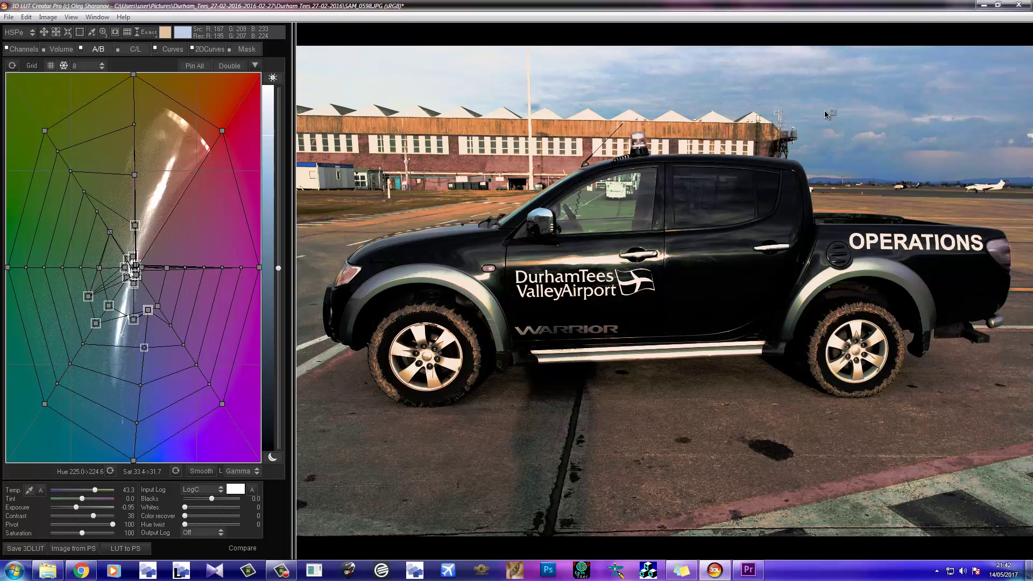
pyautogui.moveTo(813, 176); pyautogui.dragTo(897, 188)
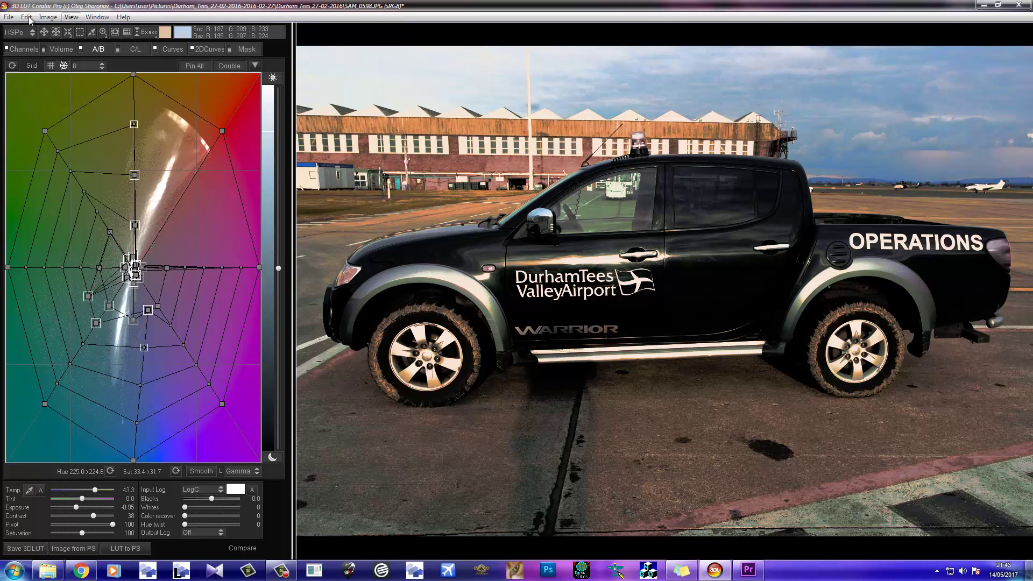
pyautogui.click(9, 18)
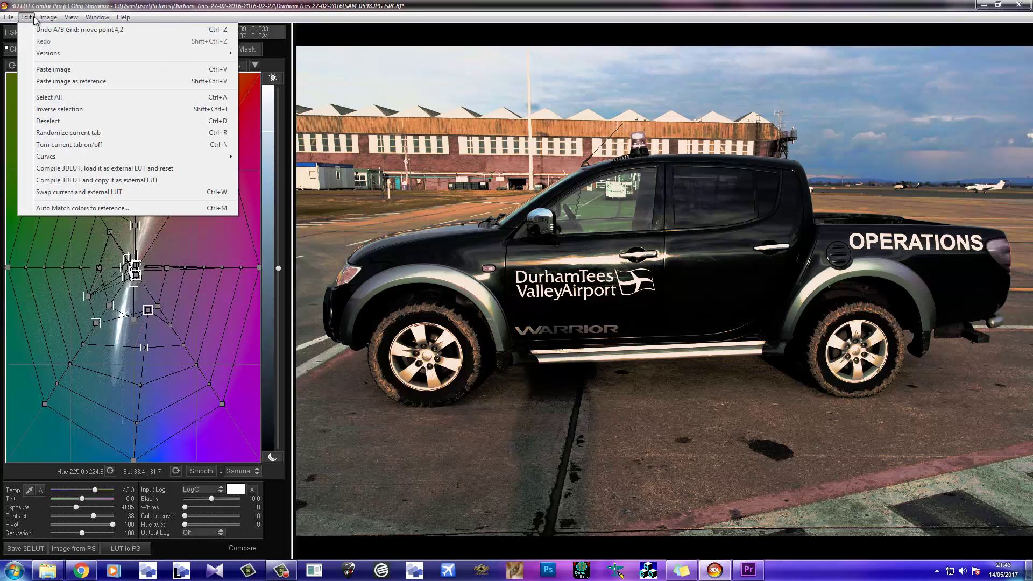
pyautogui.moveTo(47, 19)
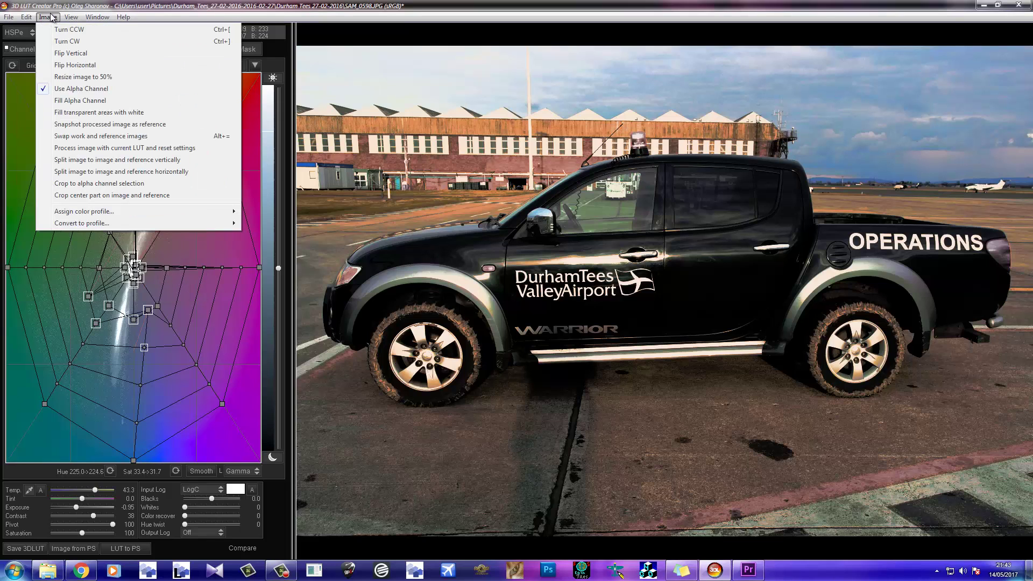
pyautogui.moveTo(100, 19)
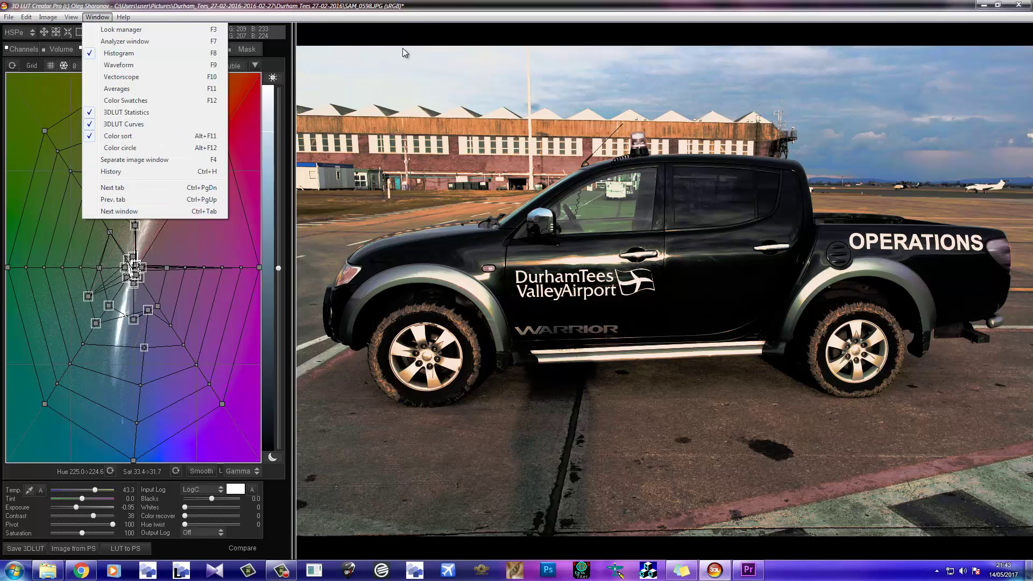
pyautogui.click(379, 141)
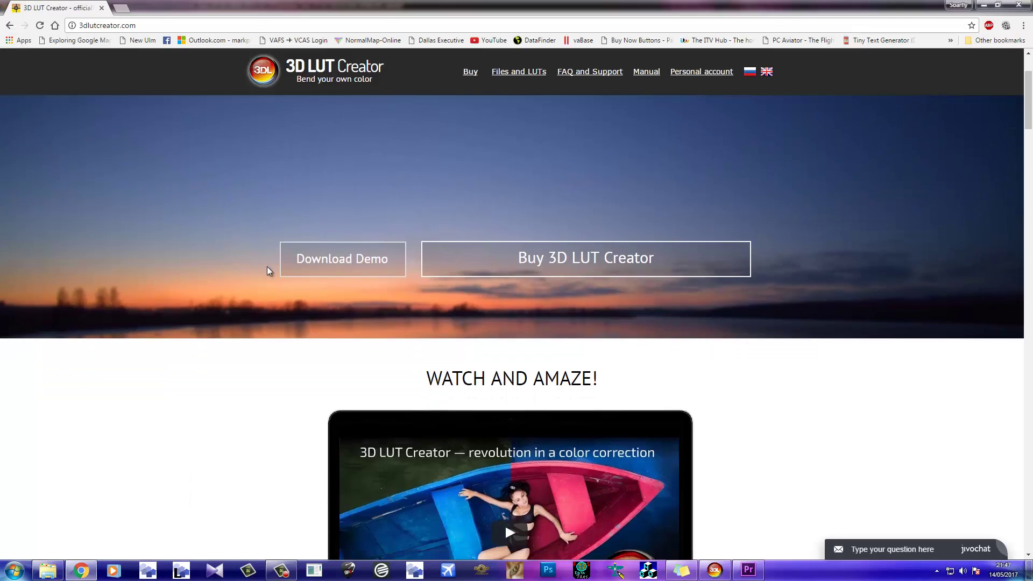
# Step: Look through the 3D LUT Creator website's home page for the program description and the reasons users choose it
pyautogui.scroll(-1, 269, 269)
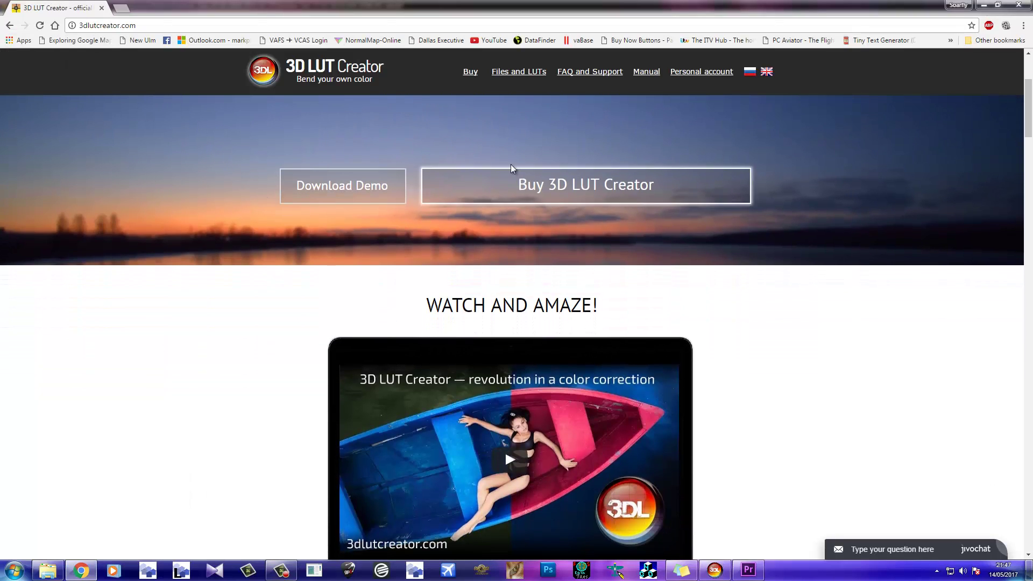
pyautogui.scroll(-5, 220, 299)
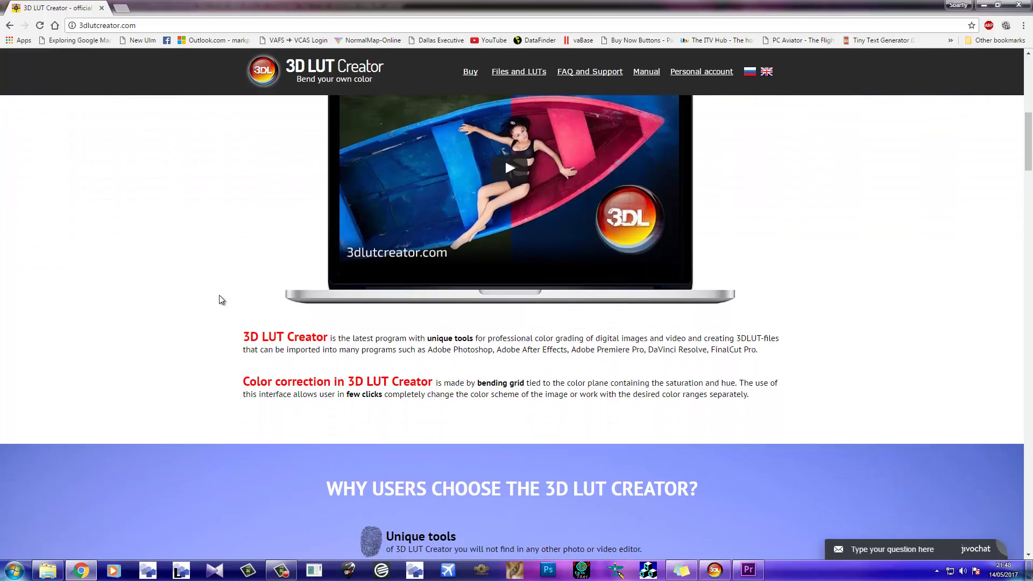
pyautogui.scroll(-3, 219, 300)
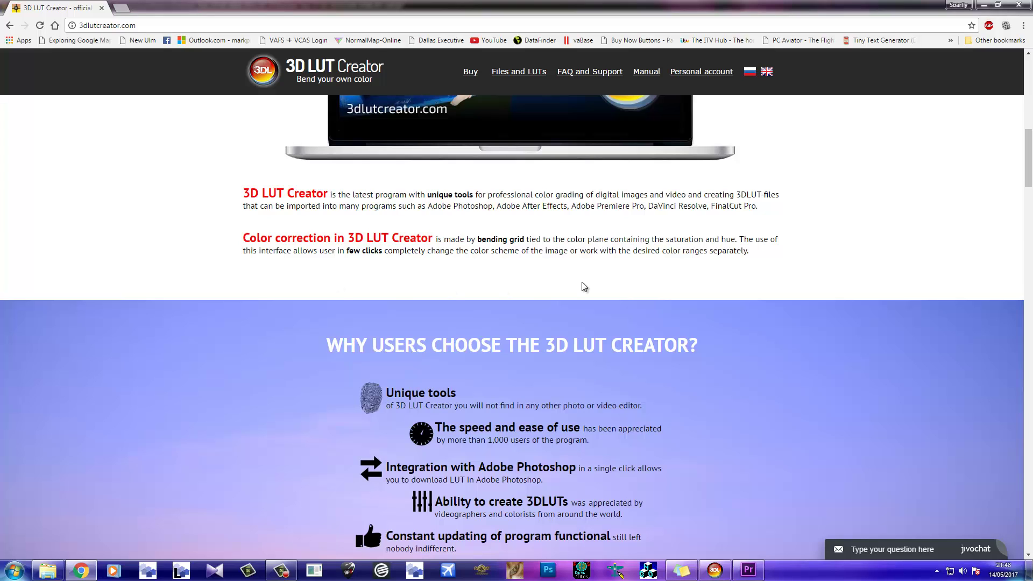
pyautogui.scroll(4, 842, 267)
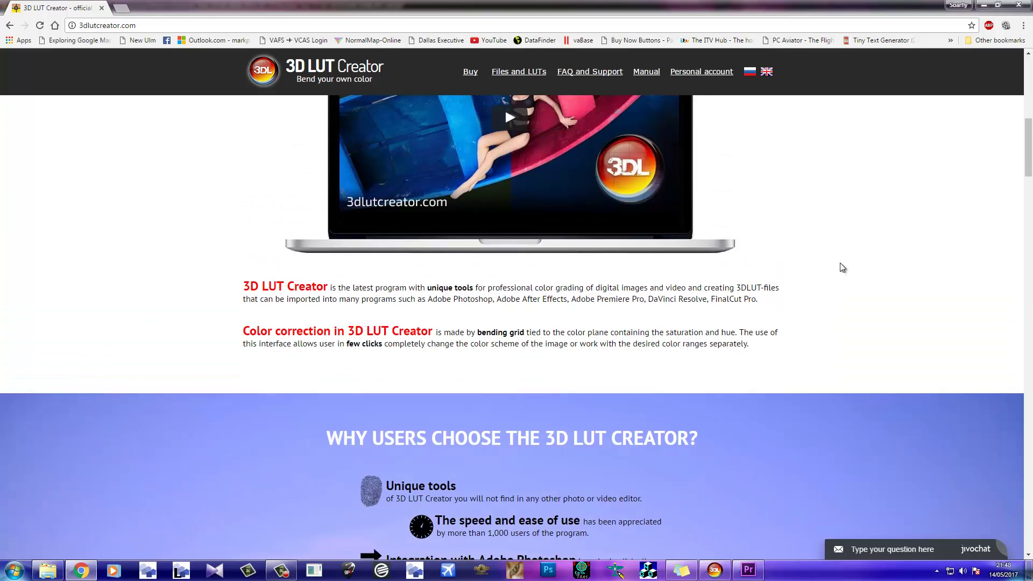
pyautogui.scroll(1, 842, 268)
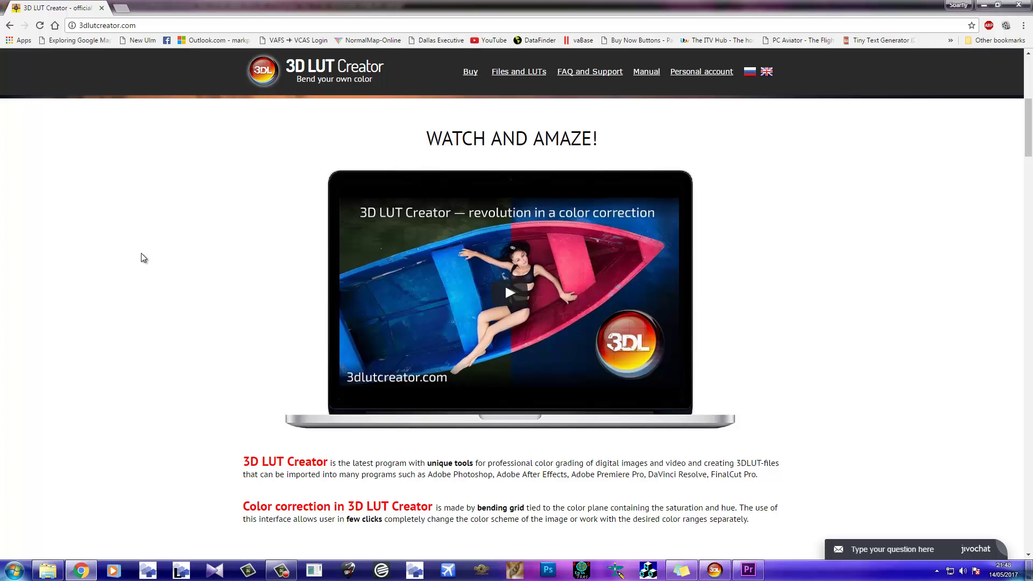
pyautogui.scroll(6, 143, 250)
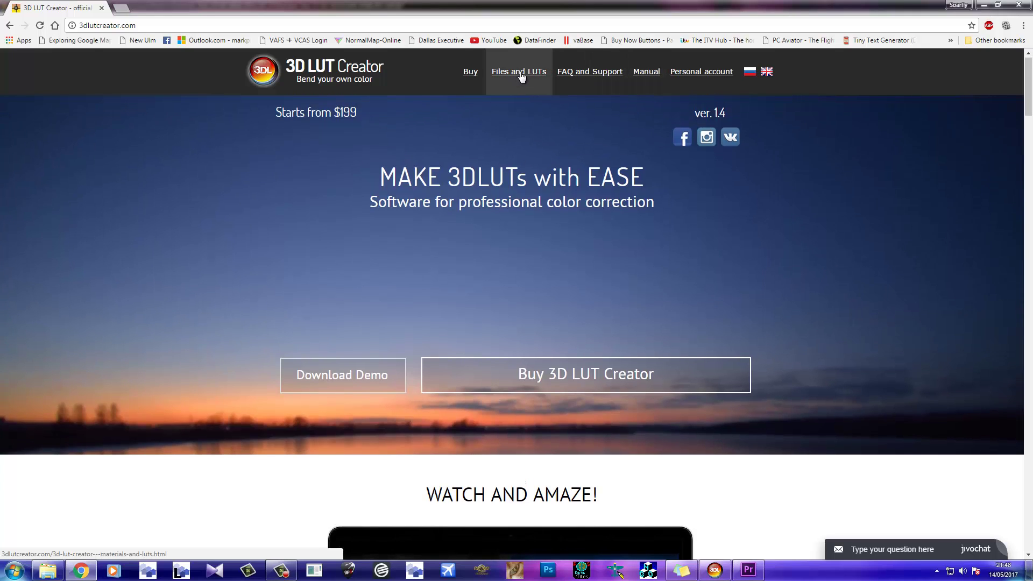
# Step: Open the website's Files and LUTs page and examine its gradients, colour wheels, Hald images and technical 3D LUT profiles
pyautogui.click(519, 74)
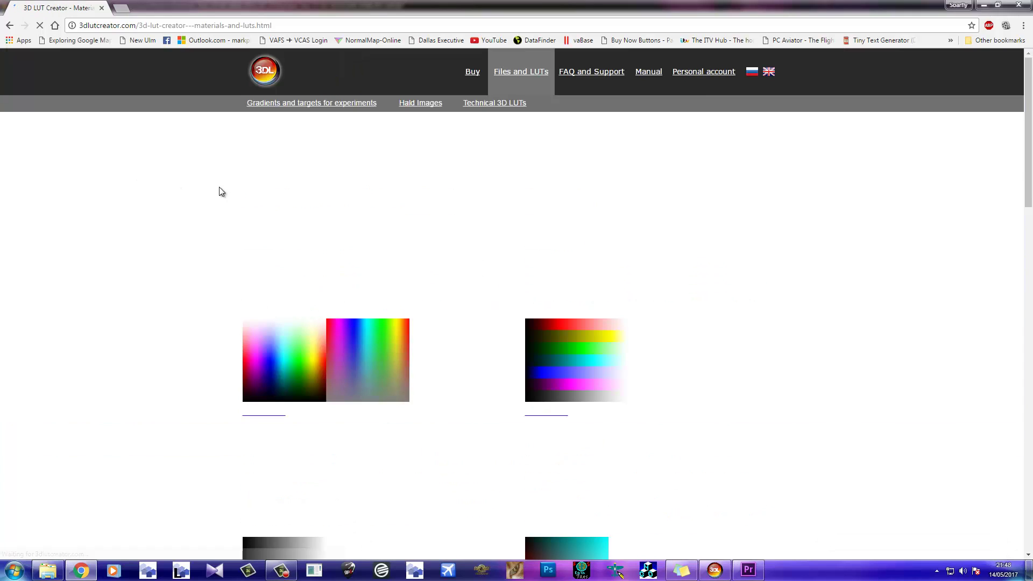
pyautogui.scroll(-10, 184, 194)
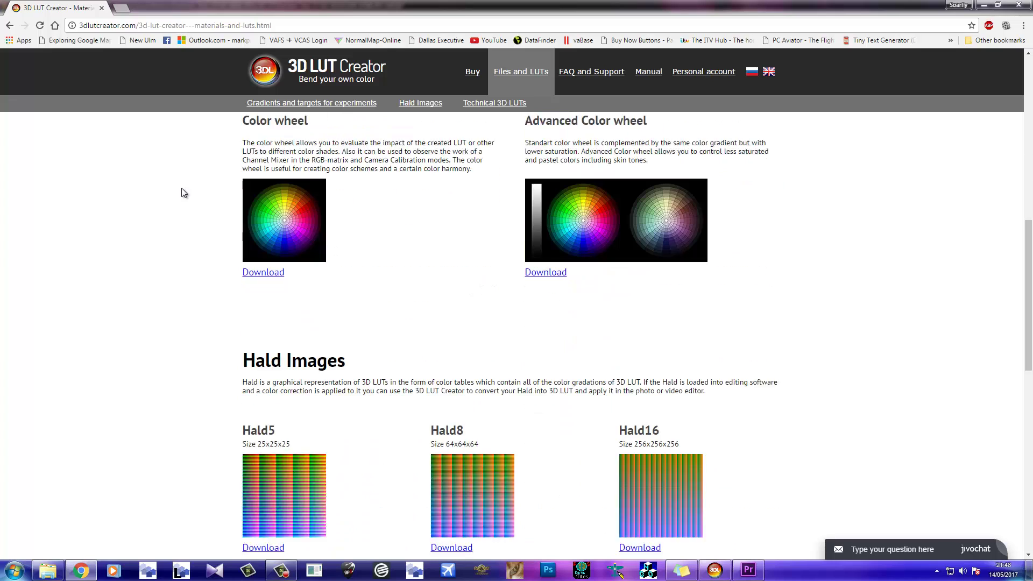
pyautogui.scroll(1, 182, 193)
pyautogui.scroll(-7, 181, 193)
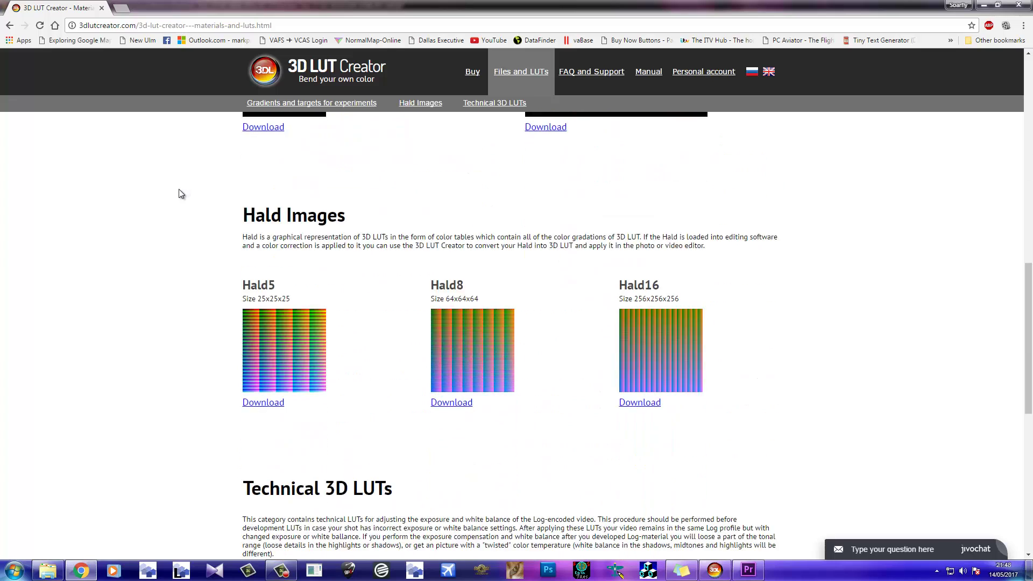
pyautogui.scroll(-6, 181, 194)
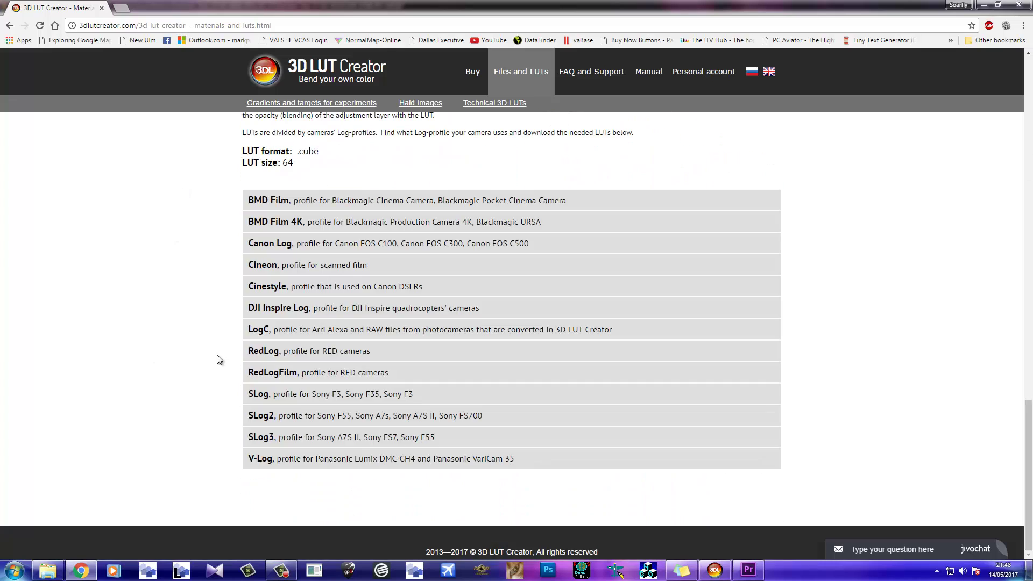
pyautogui.scroll(13, 217, 353)
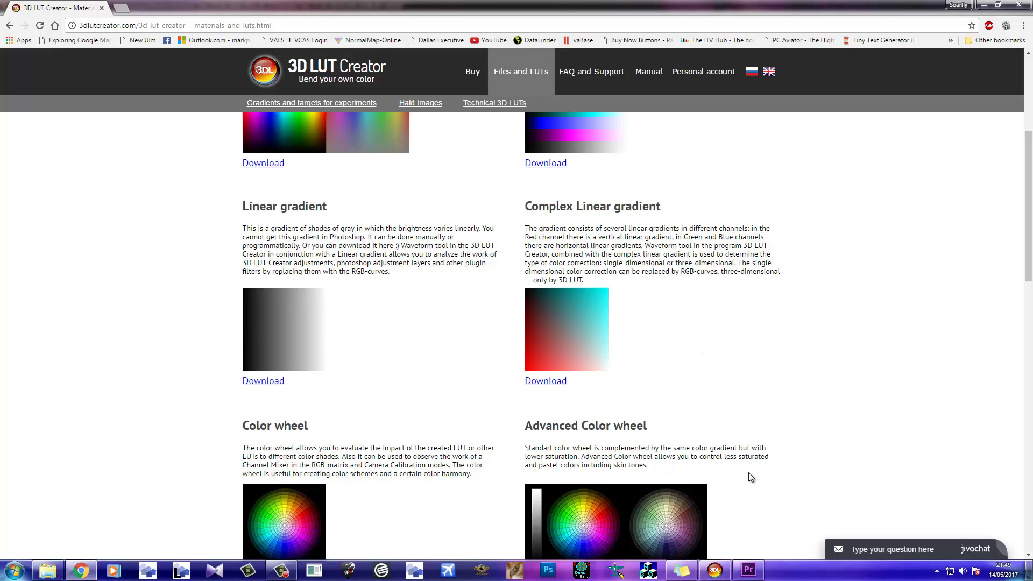
# Step: Switch back to 3D LUT Creator and compare the graded truck photo with the original
pyautogui.click(714, 569)
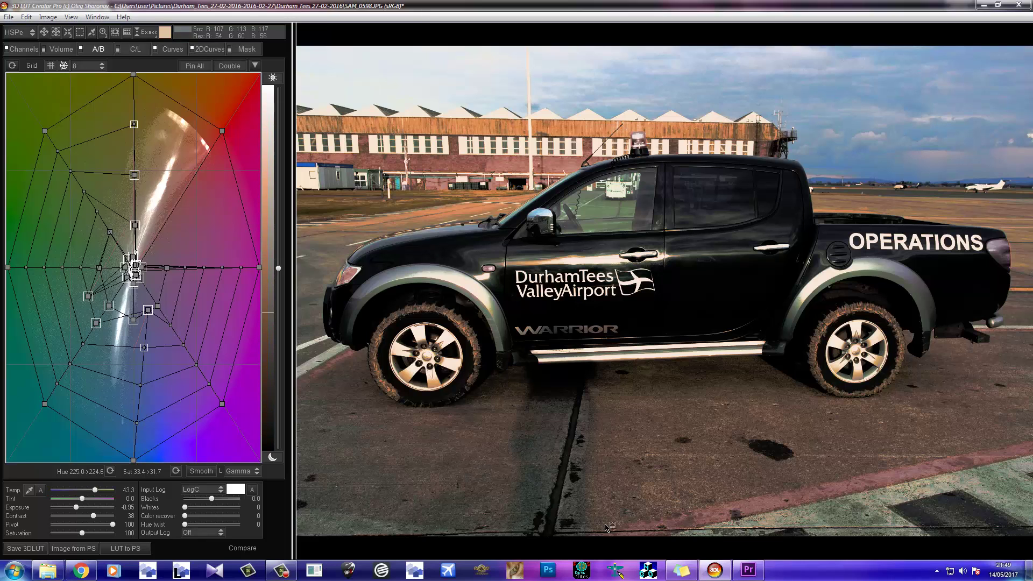
pyautogui.click(711, 247)
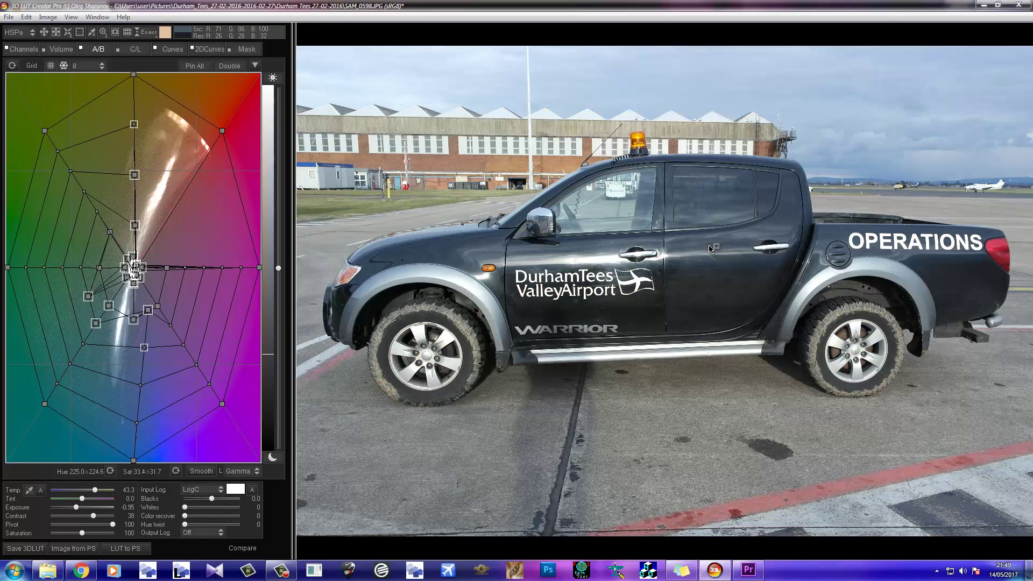
pyautogui.click(713, 248)
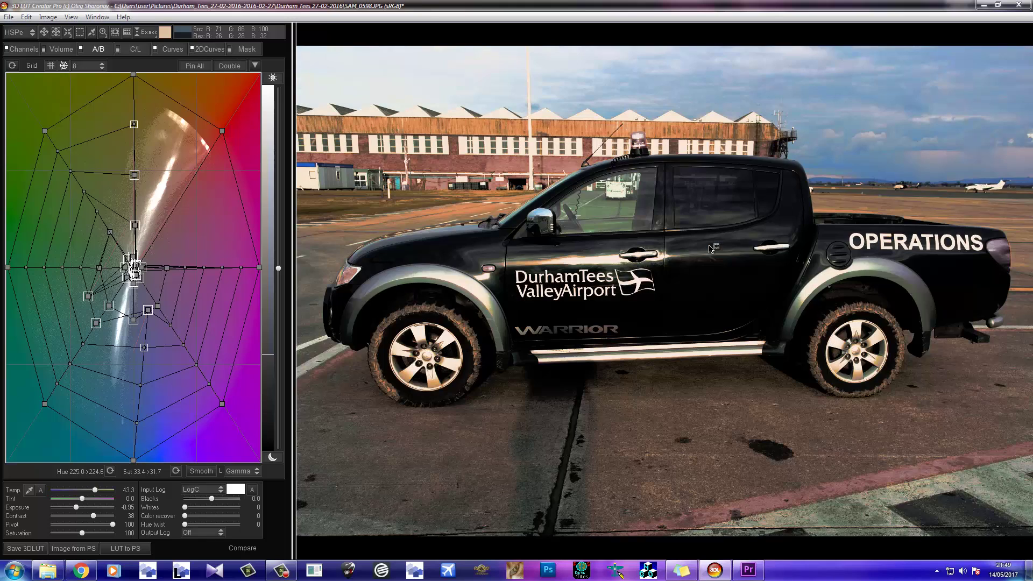